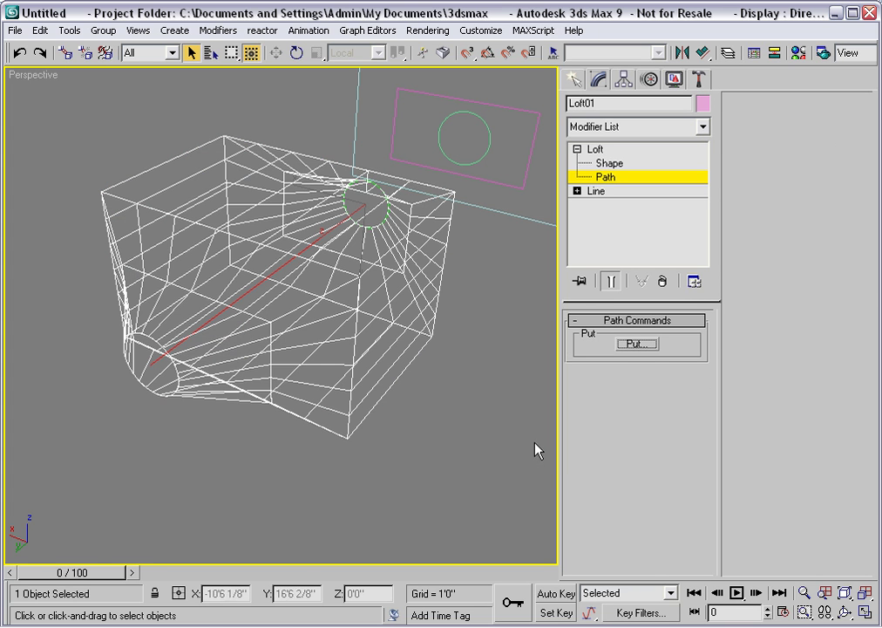
Lengthen the loft by moving the end vertex of its path line along Y to about 27'8 6/8".
{"action": "left_click", "coordinate": [607, 192]}
{"action": "left_click", "coordinate": [576, 190]}
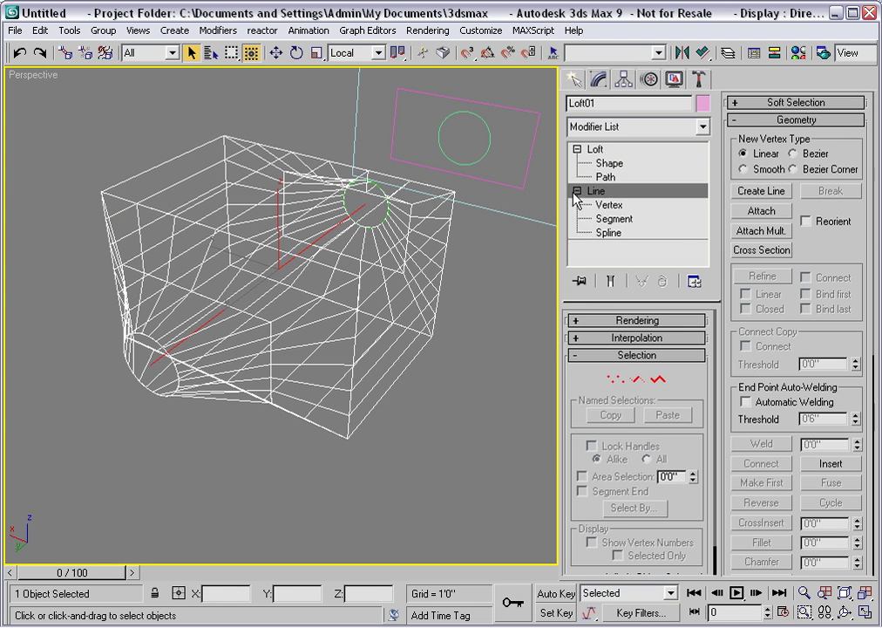
{"action": "left_click", "coordinate": [610, 206]}
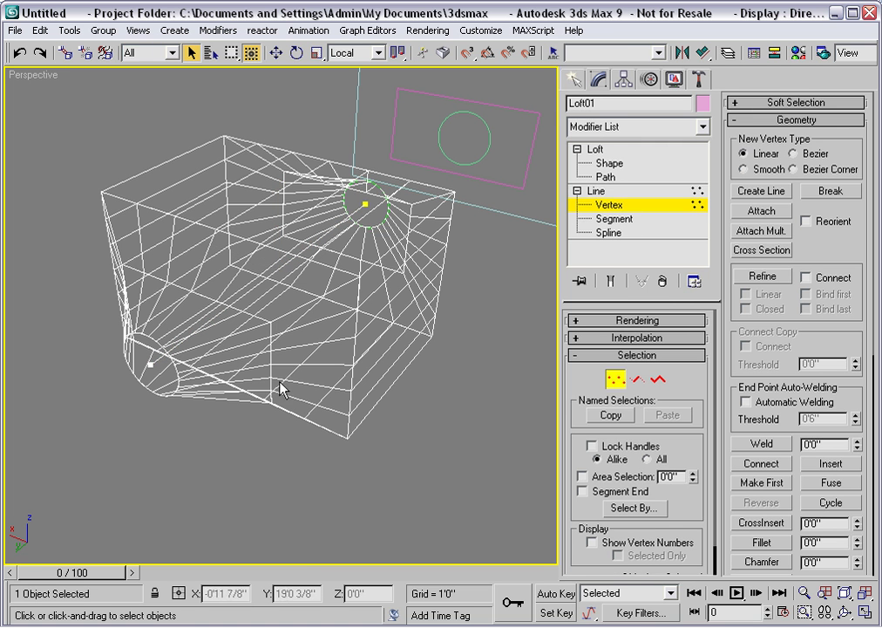
{"action": "left_click_drag", "start_coordinate": [76, 336], "coordinate": [190, 427]}
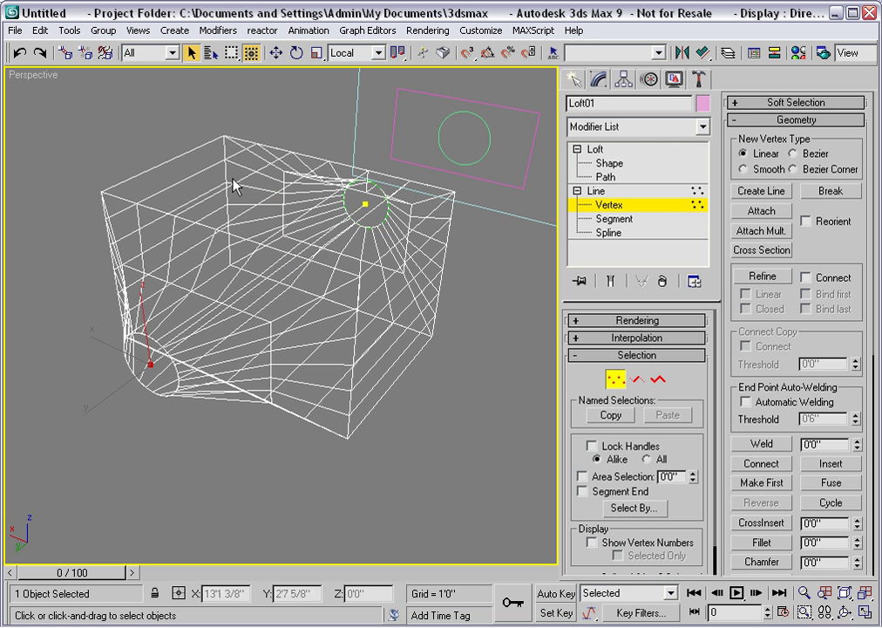
{"action": "left_click", "coordinate": [275, 52]}
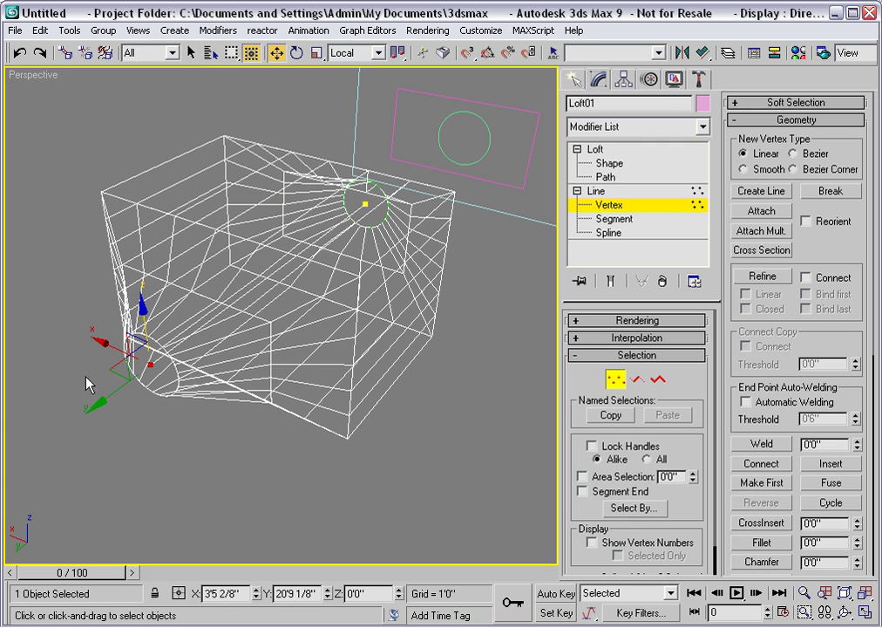
{"action": "left_click_drag", "start_coordinate": [121, 383], "coordinate": [21, 488]}
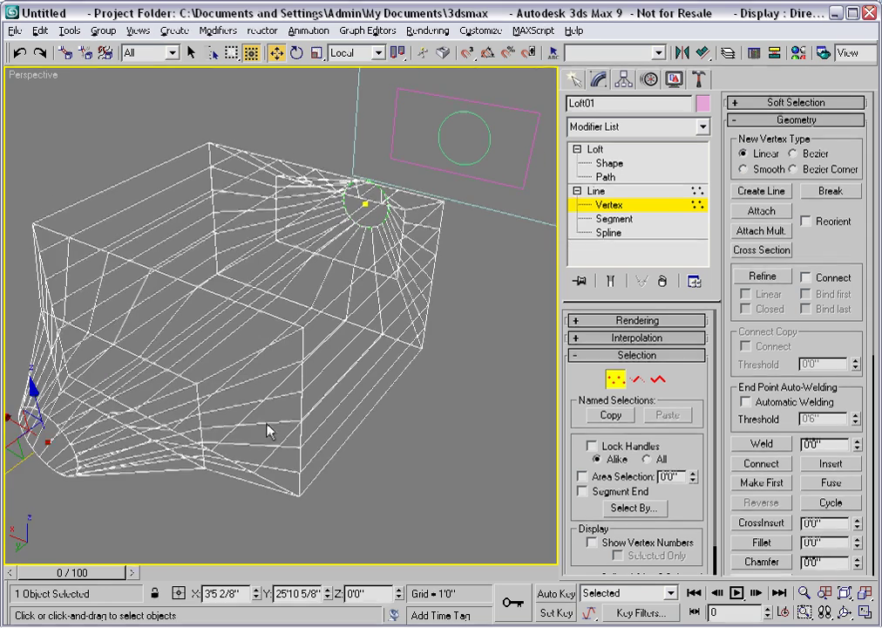
{"action": "middle_click_drag", "start_coordinate": [270, 429], "coordinate": [156, 375], "text": "alt"}
{"action": "scroll", "coordinate": [280, 424], "scroll_direction": "down", "scroll_amount": 3}
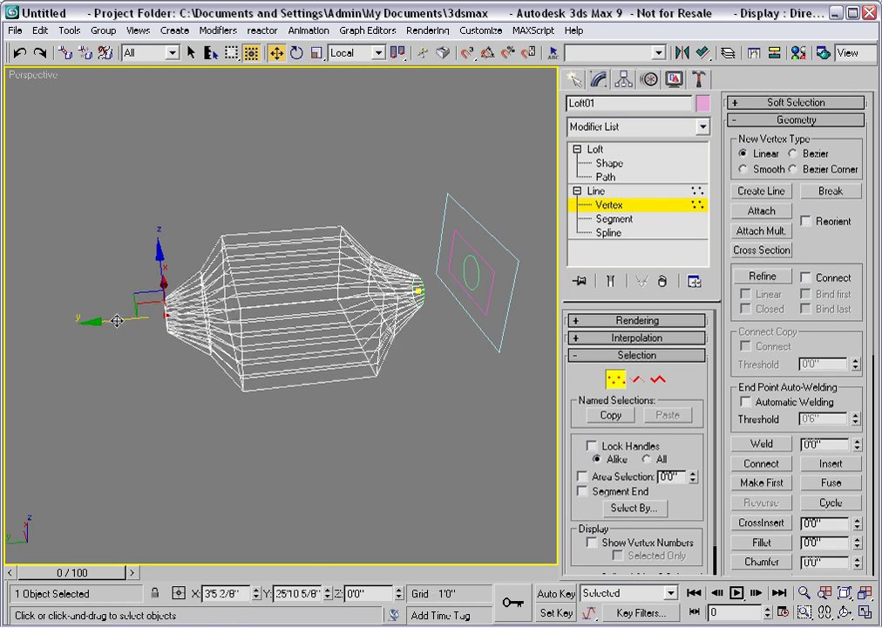
{"action": "mouse_move", "coordinate": [122, 319]}
{"action": "left_mouse_down"}
{"action": "mouse_move", "coordinate": [32, 321]}
{"action": "mouse_move", "coordinate": [113, 321]}
{"action": "left_mouse_up"}
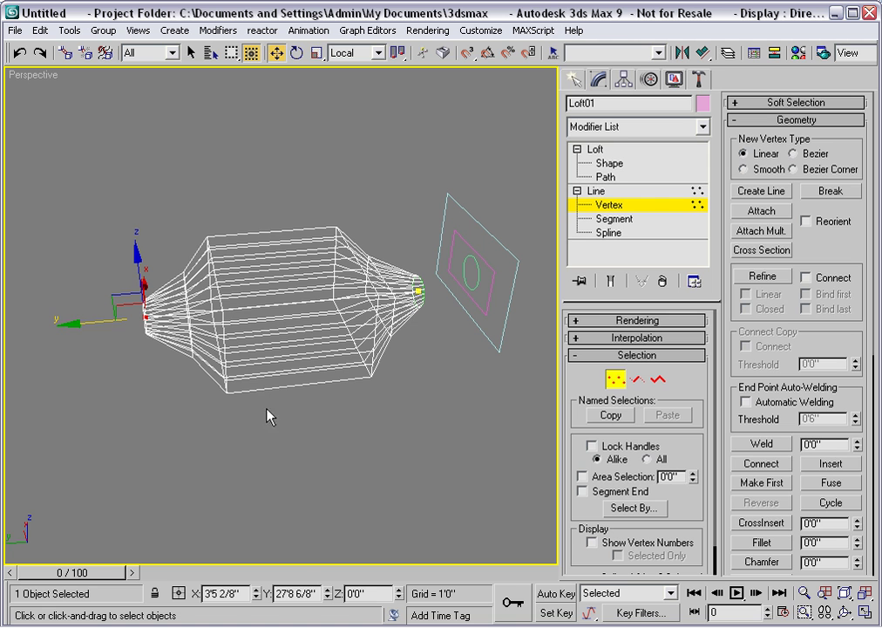
Try refining the loft path with a middle vertex and moving it along X to about 0'0 1/8", and undo these edits.
{"action": "left_click", "coordinate": [776, 280]}
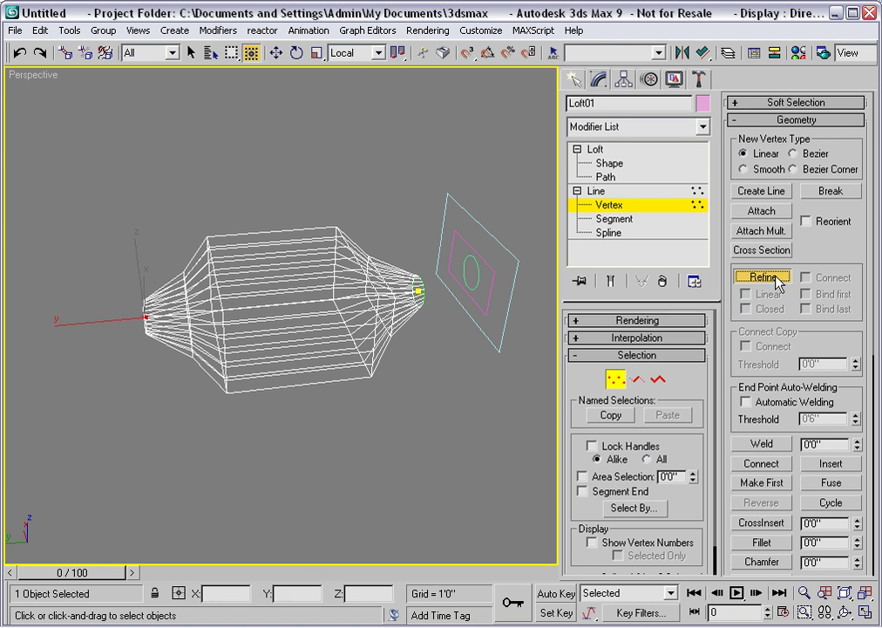
{"action": "left_click", "coordinate": [288, 303]}
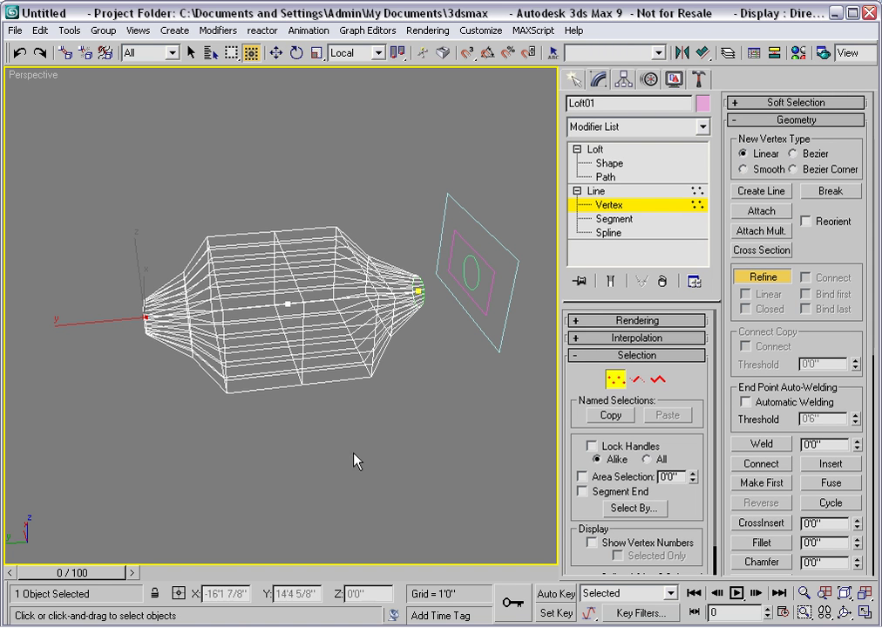
{"action": "left_click", "coordinate": [772, 281]}
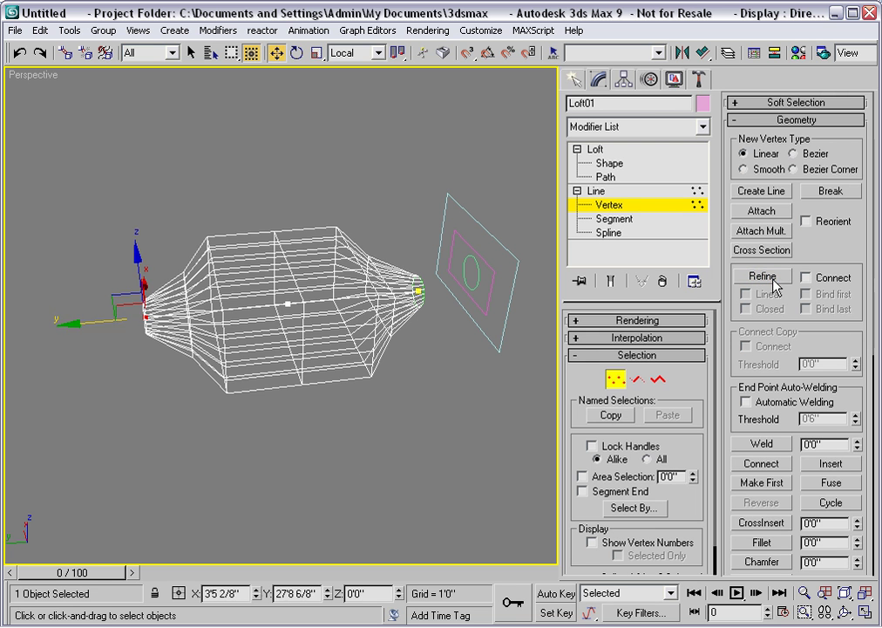
{"action": "left_click", "coordinate": [288, 303]}
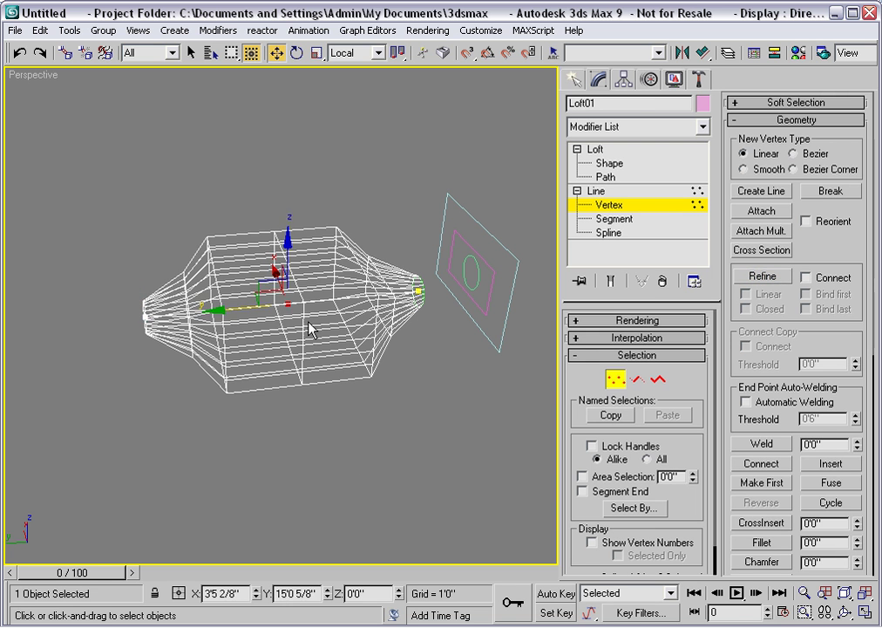
{"action": "left_click_drag", "start_coordinate": [266, 301], "coordinate": [310, 302]}
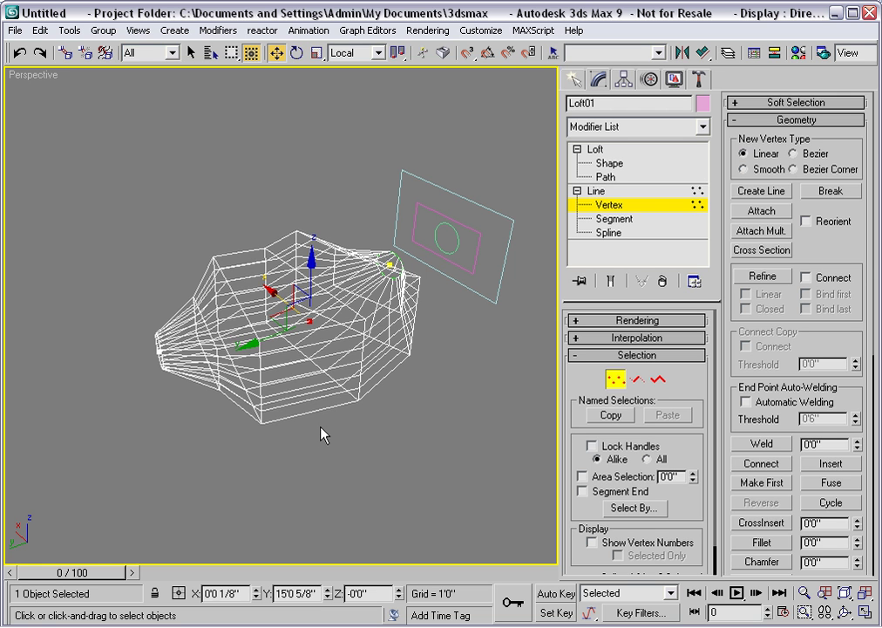
{"action": "key", "text": "ctrl+z"}
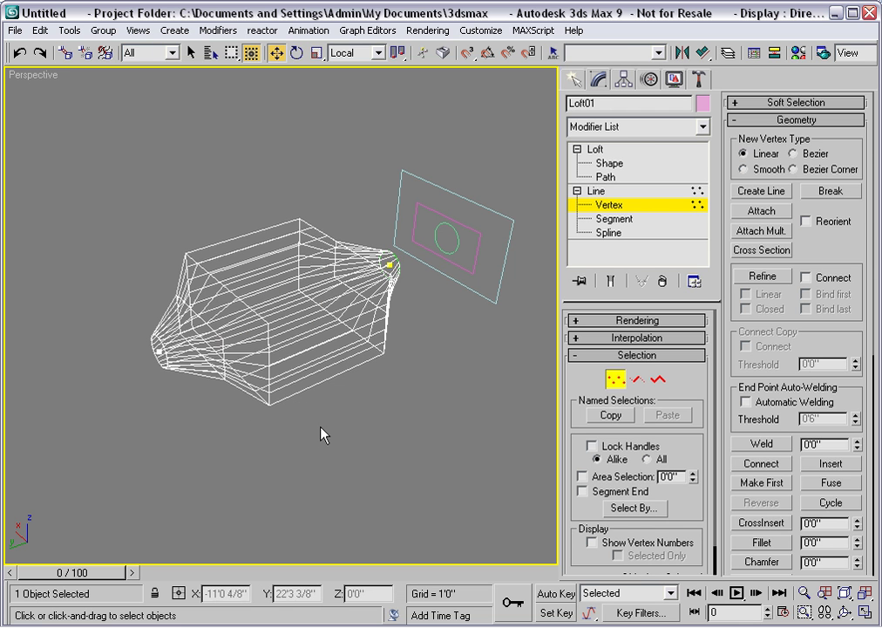
Set the inner pink rectangle's length to about 4'1 2/8" and its width to about 9'2 5/8".
{"action": "left_click", "coordinate": [617, 204]}
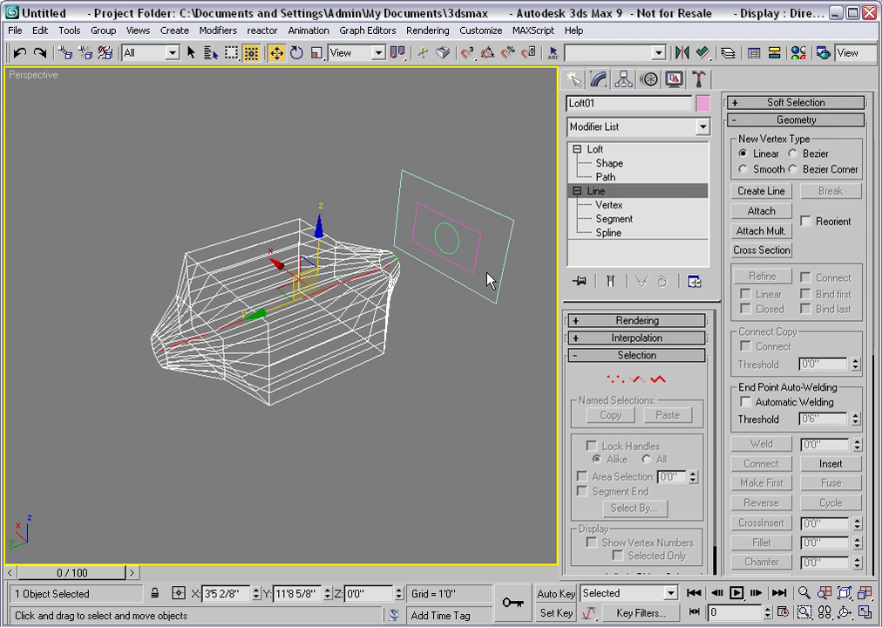
{"action": "left_click", "coordinate": [473, 231]}
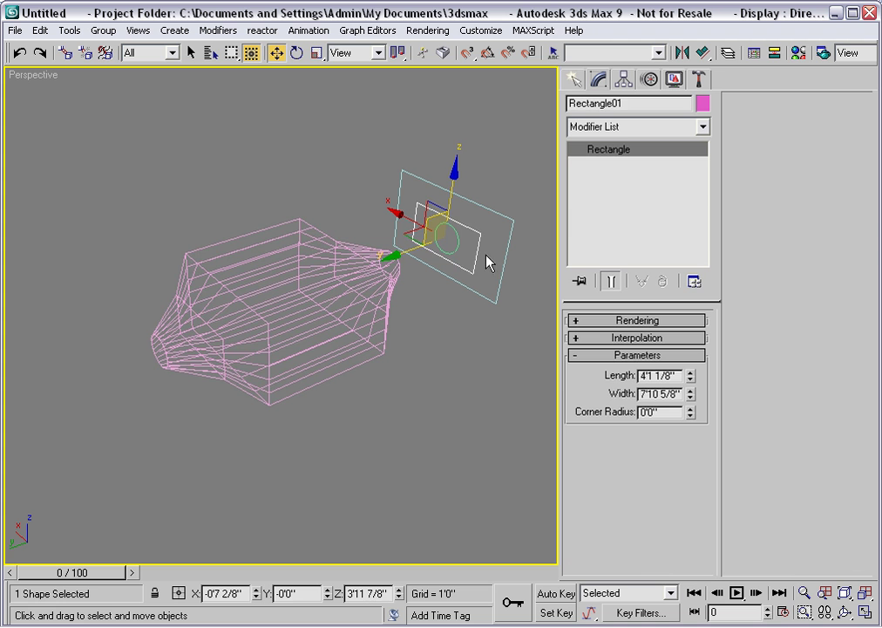
{"action": "left_click", "coordinate": [690, 371]}
{"action": "left_click_drag", "start_coordinate": [691, 375], "coordinate": [684, 359]}
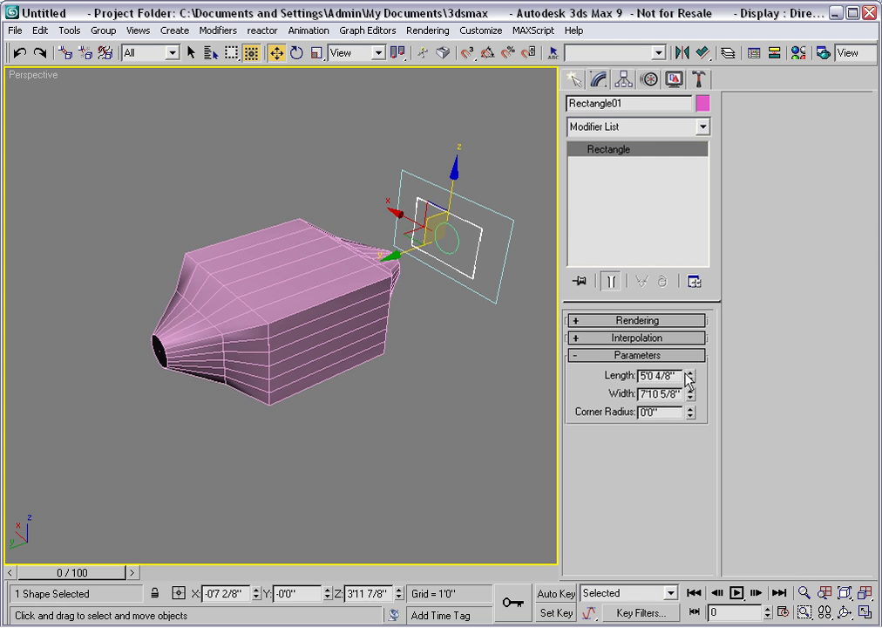
{"action": "left_click", "coordinate": [690, 372]}
{"action": "mouse_move", "coordinate": [692, 380]}
{"action": "left_mouse_down"}
{"action": "mouse_move", "coordinate": [689, 371]}
{"action": "mouse_move", "coordinate": [689, 396]}
{"action": "mouse_move", "coordinate": [682, 389]}
{"action": "mouse_move", "coordinate": [690, 377]}
{"action": "mouse_move", "coordinate": [690, 394]}
{"action": "left_mouse_up"}
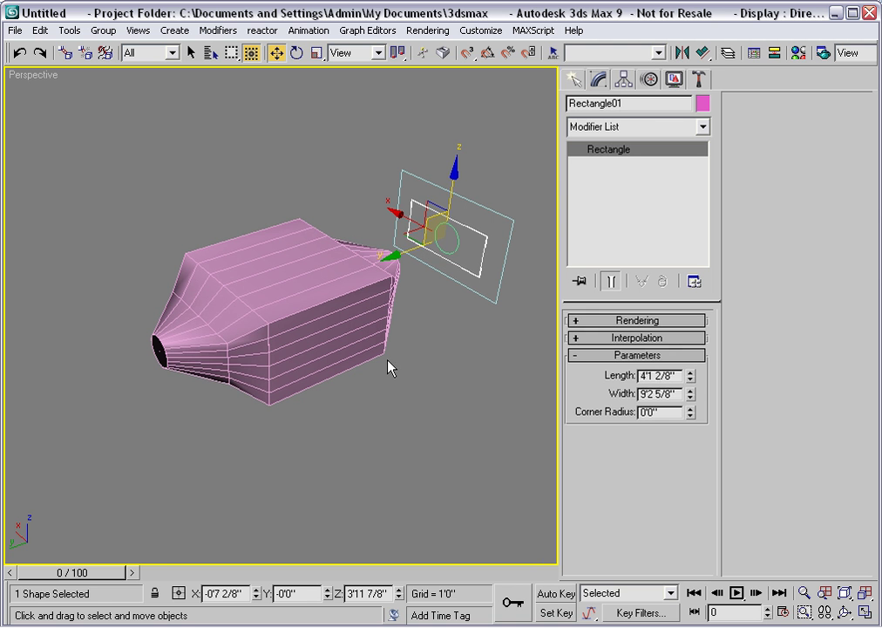
Set the circle's radius to about 1'3 7/8" and the outer rectangle's size to about 7'2 4/8" long and 15'5 7/8" wide.
{"action": "left_click", "coordinate": [457, 249]}
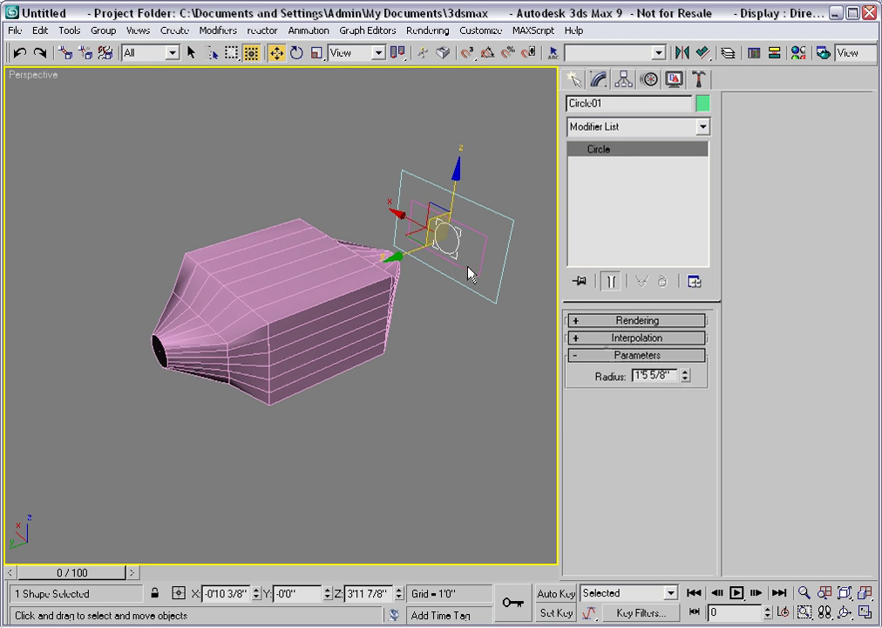
{"action": "mouse_move", "coordinate": [689, 378]}
{"action": "left_mouse_down"}
{"action": "mouse_move", "coordinate": [686, 391]}
{"action": "mouse_move", "coordinate": [685, 381]}
{"action": "left_mouse_up"}
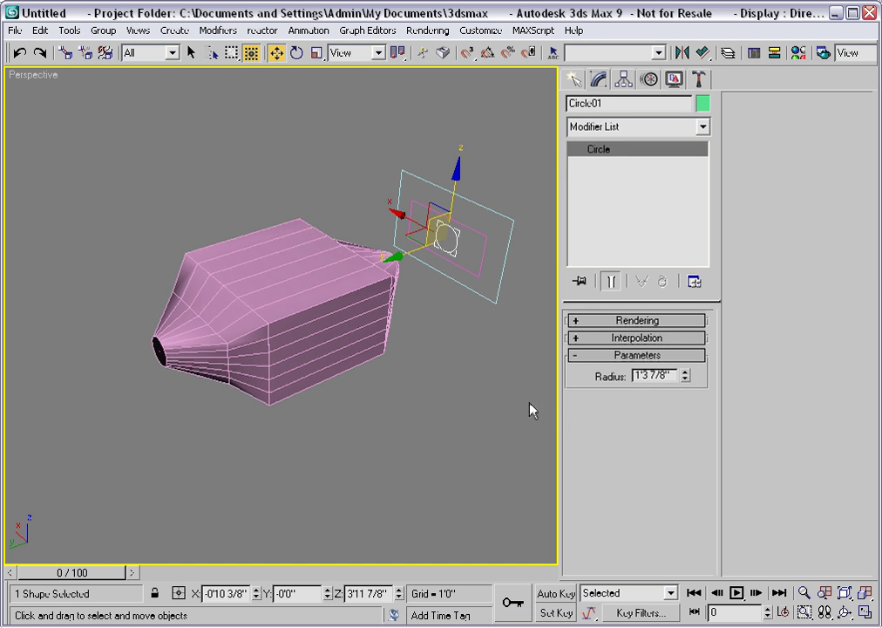
{"action": "left_click", "coordinate": [507, 249]}
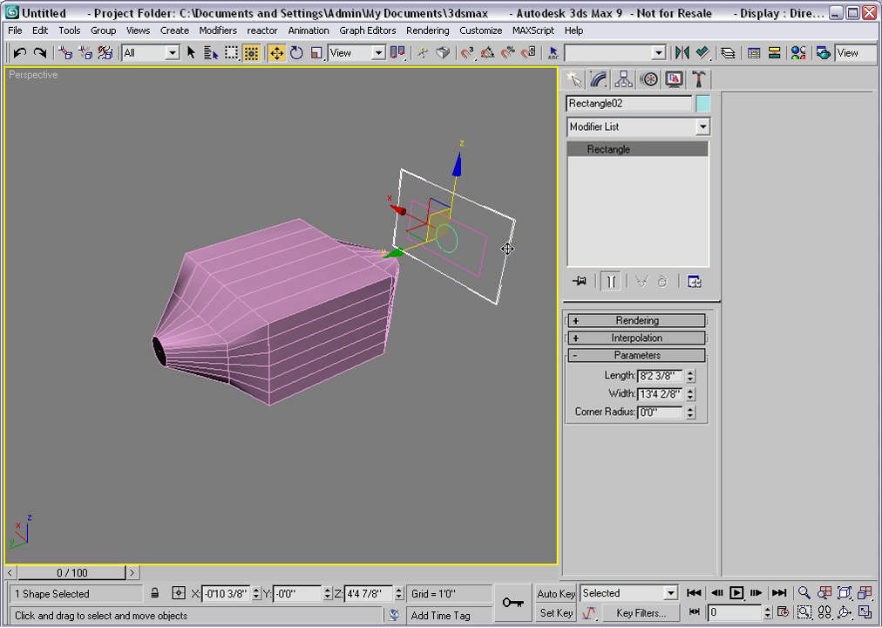
{"action": "left_click_drag", "start_coordinate": [689, 394], "coordinate": [688, 381]}
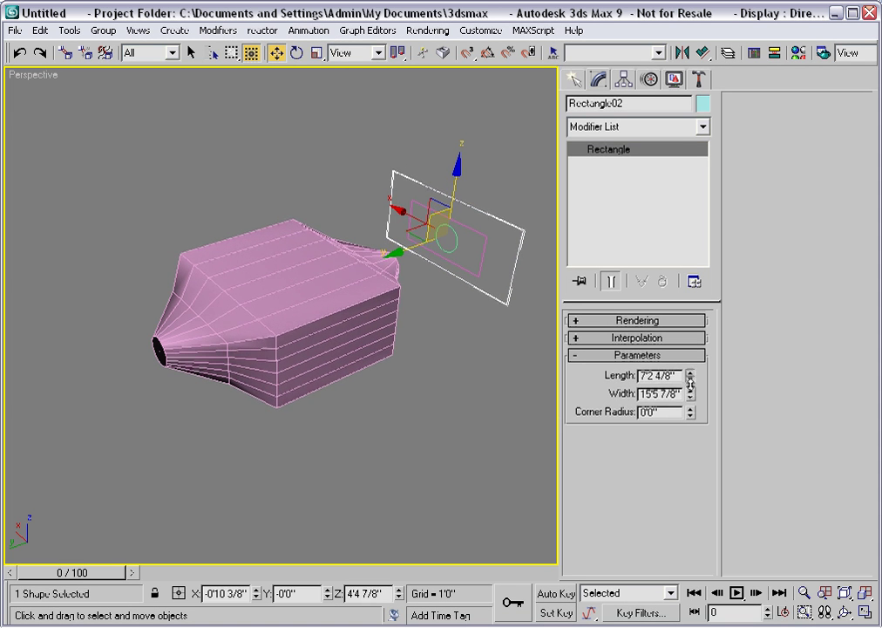
{"action": "left_click", "coordinate": [438, 411]}
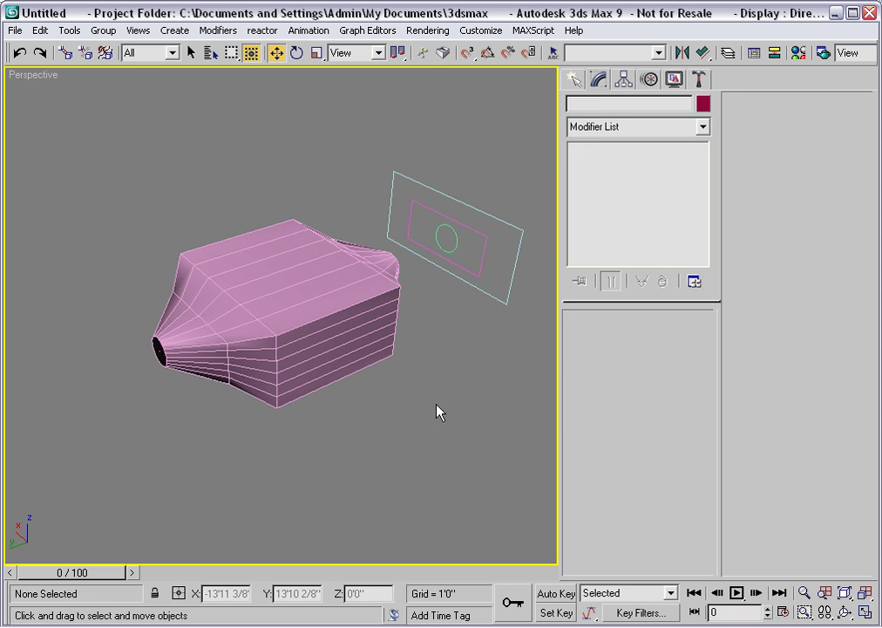
Set the loft's path steps to 5 at the top level of the loft object.
{"action": "left_click", "coordinate": [304, 317]}
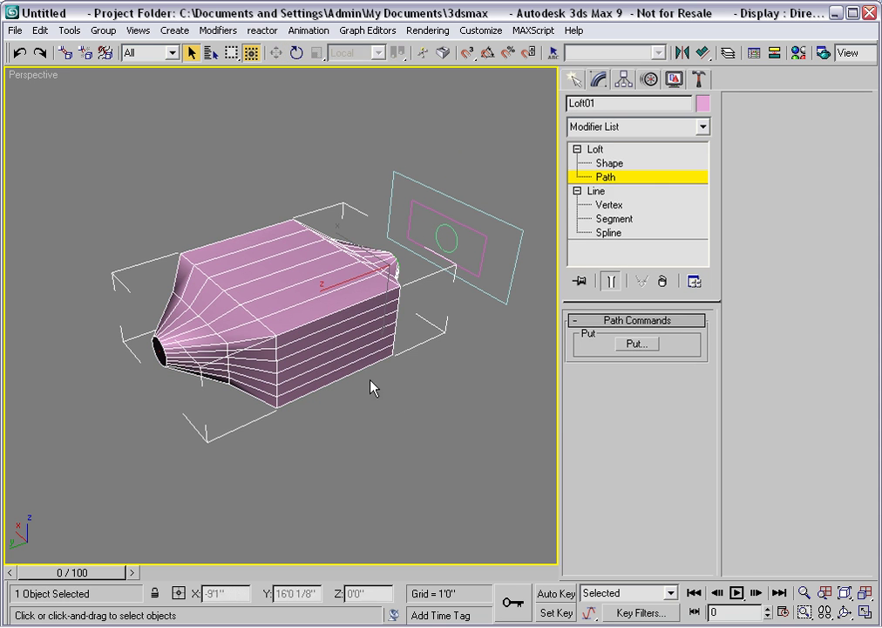
{"action": "left_click", "coordinate": [608, 176]}
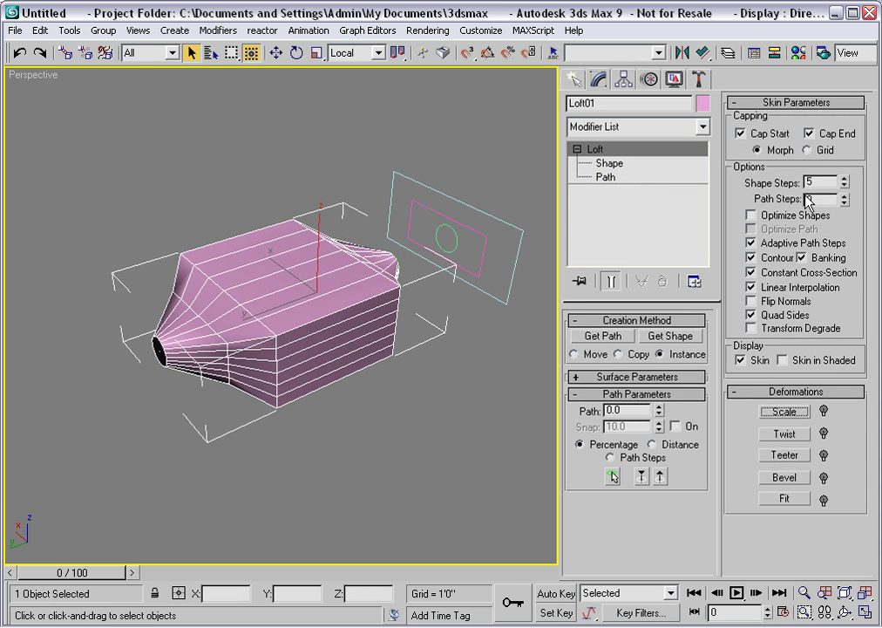
{"action": "left_click", "coordinate": [844, 197]}
{"action": "left_click", "coordinate": [844, 196]}
{"action": "left_click", "coordinate": [844, 196]}
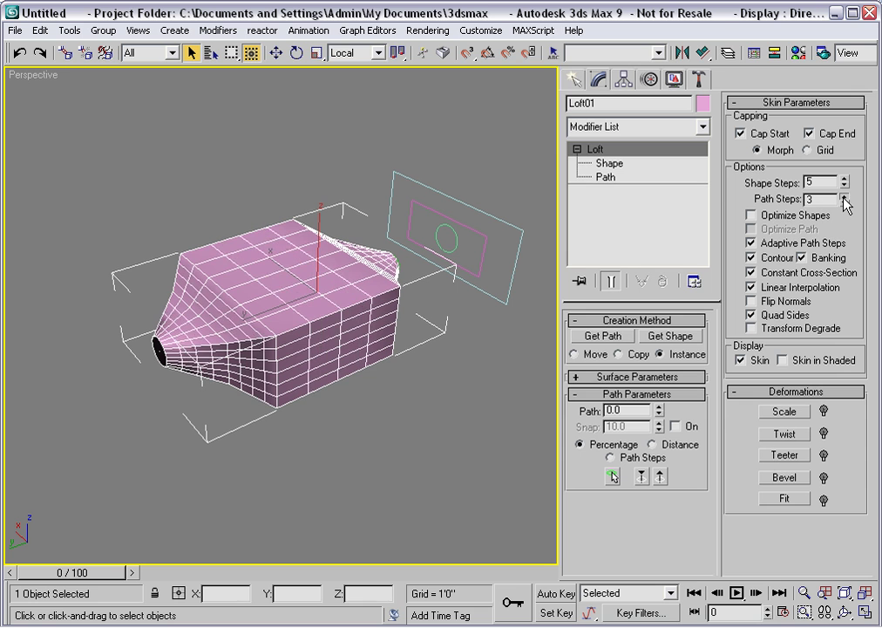
{"action": "left_click", "coordinate": [844, 196]}
{"action": "left_click", "coordinate": [844, 196]}
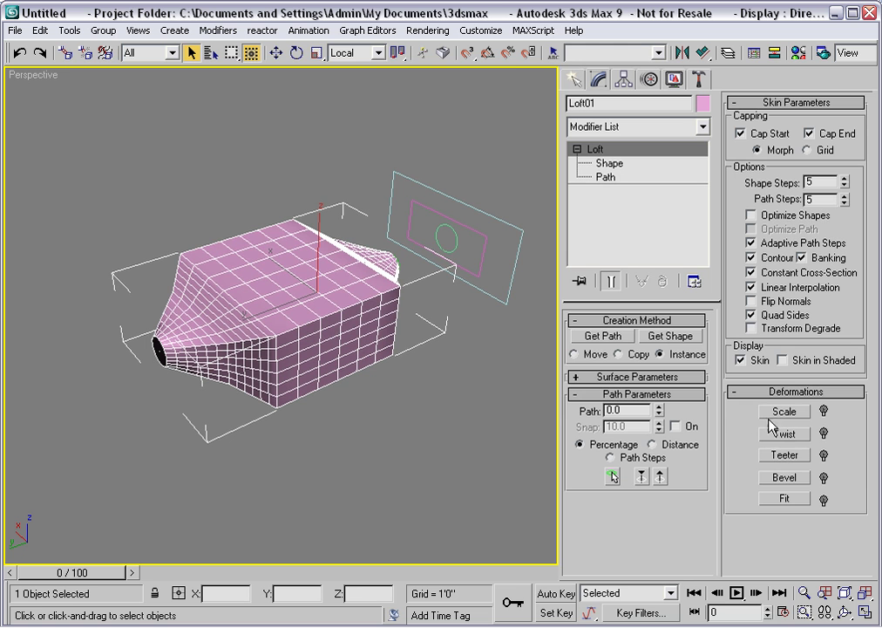
Add a Scale deformation to the loft and insert two curve control points at about 36.4 and 60.2.
{"action": "left_click", "coordinate": [805, 417]}
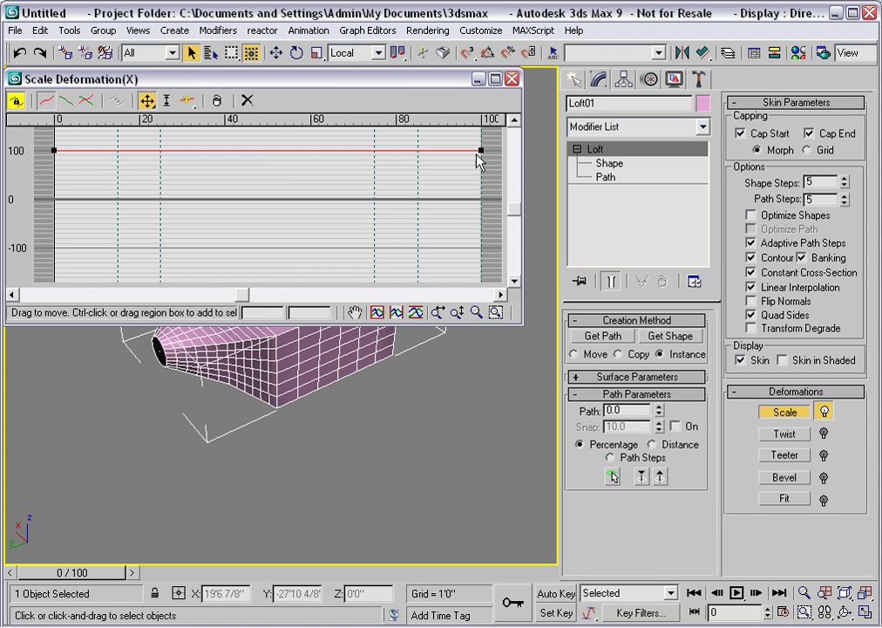
{"action": "middle_click_drag", "start_coordinate": [376, 380], "coordinate": [298, 471], "text": "alt"}
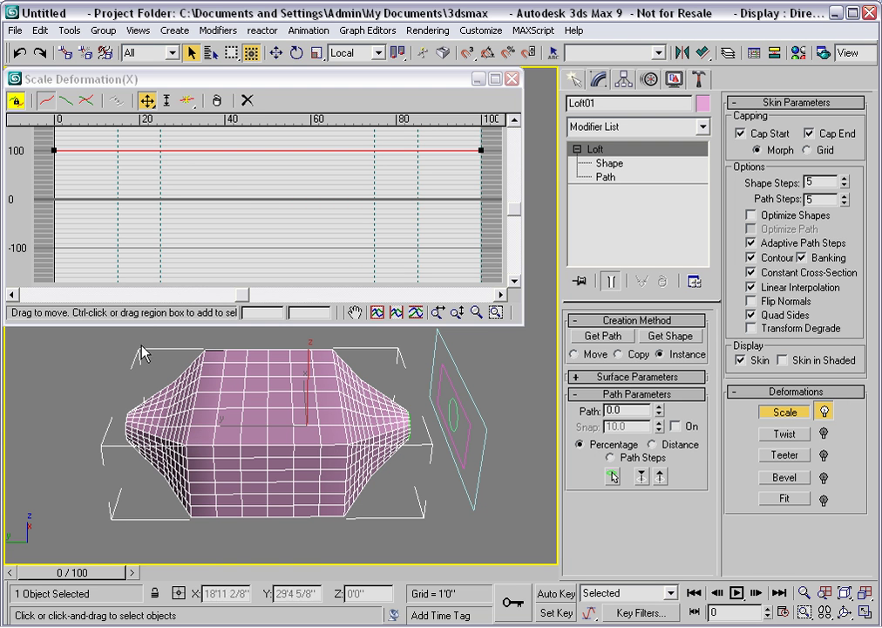
{"action": "left_click", "coordinate": [190, 101]}
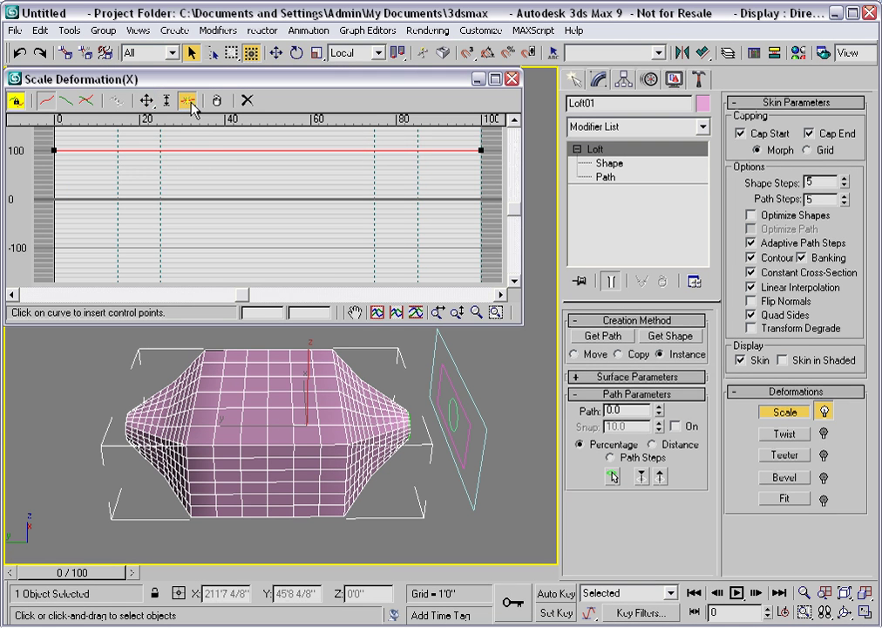
{"action": "left_click", "coordinate": [210, 151]}
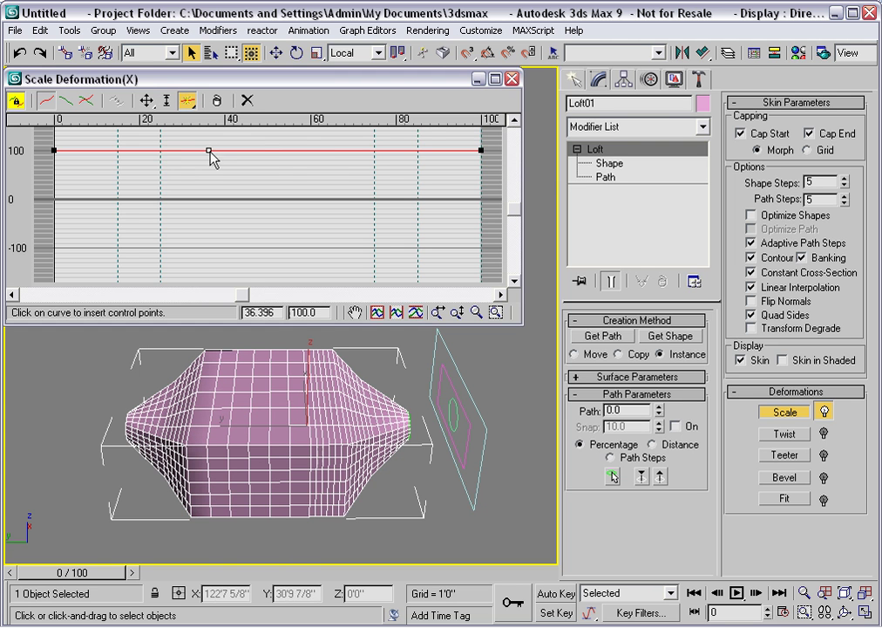
{"action": "left_click", "coordinate": [311, 151]}
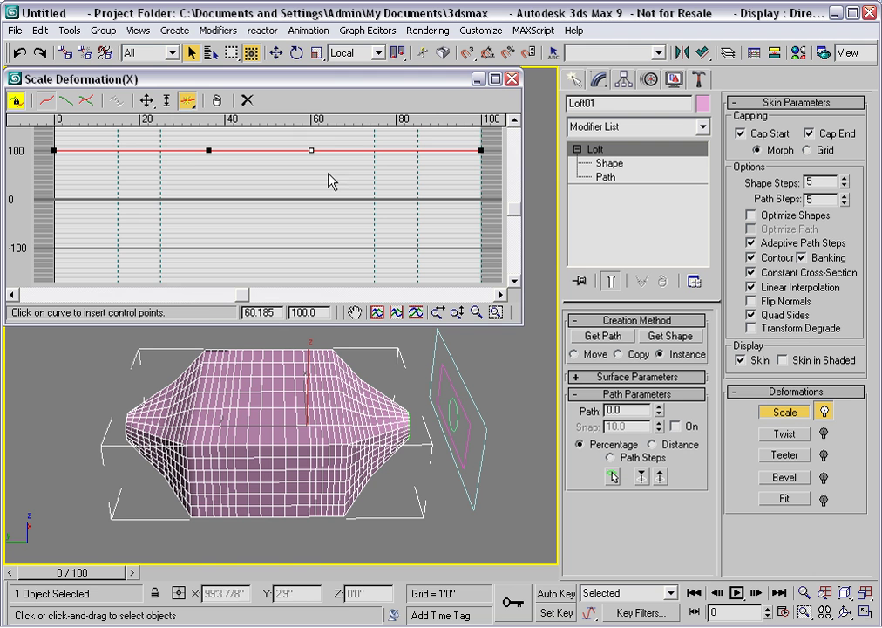
Scale the control point near 60 to about 113.6 and the one near 36 to about 112.9 on the deformation curve.
{"action": "left_click", "coordinate": [166, 100]}
{"action": "left_click_drag", "start_coordinate": [311, 151], "coordinate": [310, 137]}
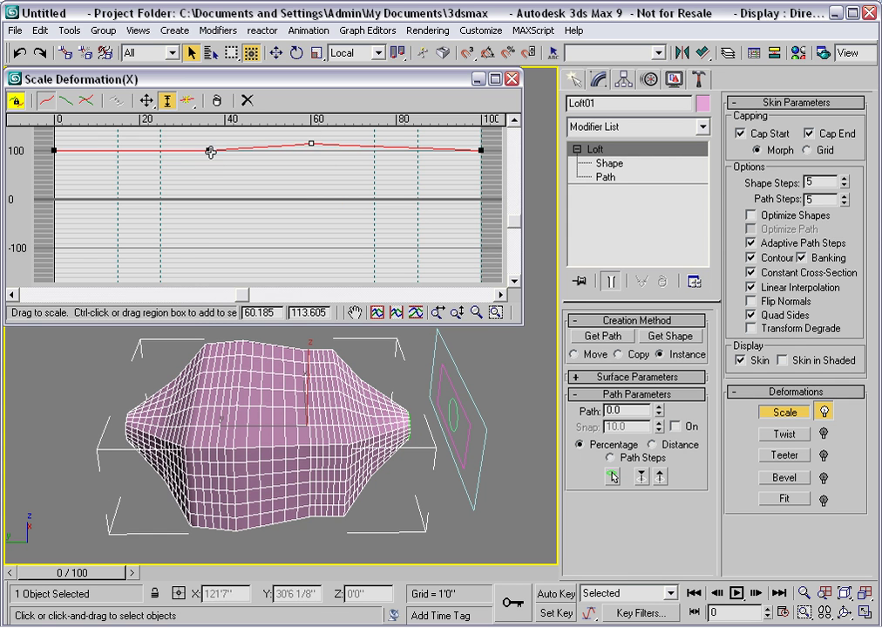
{"action": "left_click_drag", "start_coordinate": [209, 152], "coordinate": [211, 134]}
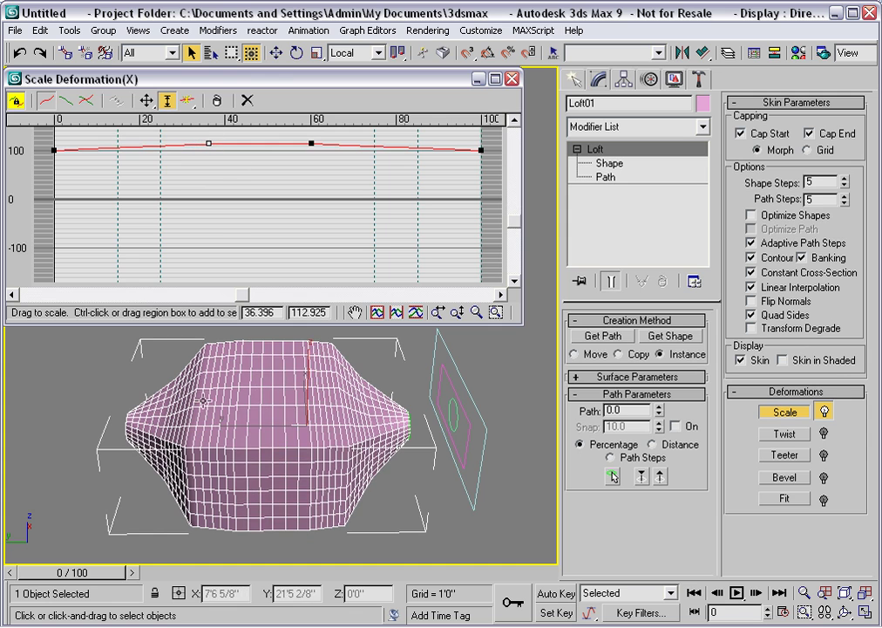
Raise the scale curve's control point near 36 to about 126.1.
{"action": "left_click", "coordinate": [176, 406]}
{"action": "middle_click_drag", "start_coordinate": [244, 413], "coordinate": [489, 422], "text": "alt"}
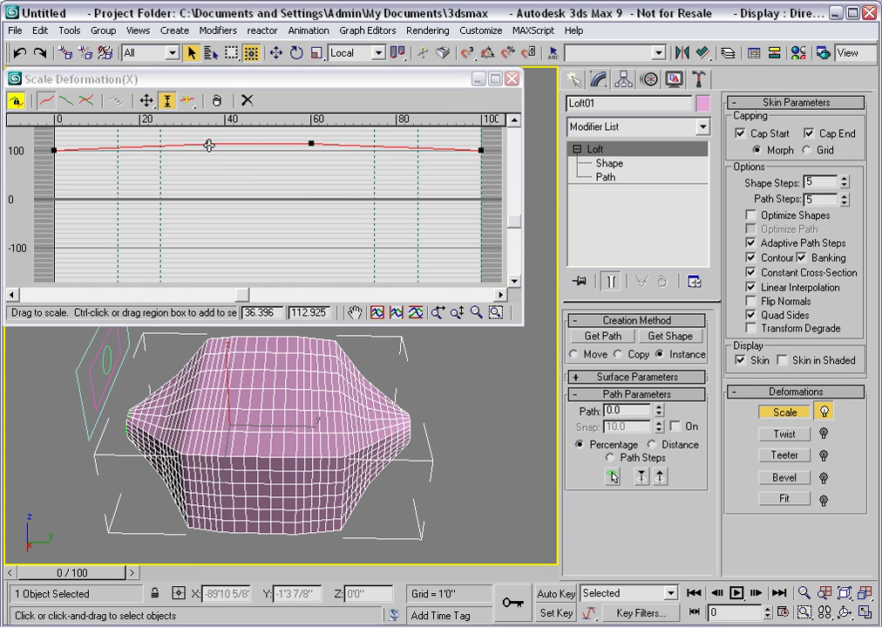
{"action": "left_click_drag", "start_coordinate": [208, 142], "coordinate": [207, 132]}
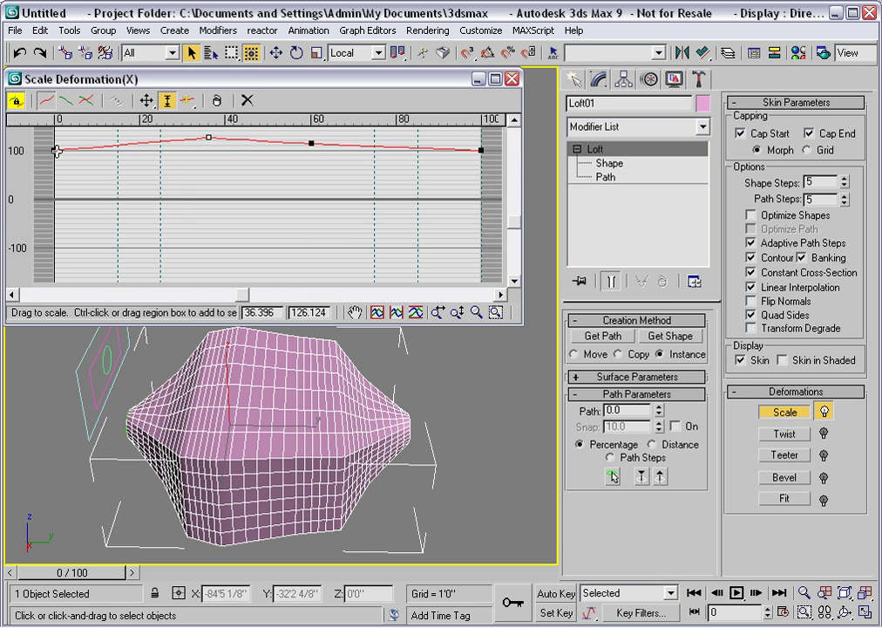
Convert the scale curve's control point near 36 to Bezier-Smooth, pull its start-side handle down to steepen the curve, and close the deformation editor.
{"action": "right_click", "coordinate": [211, 138]}
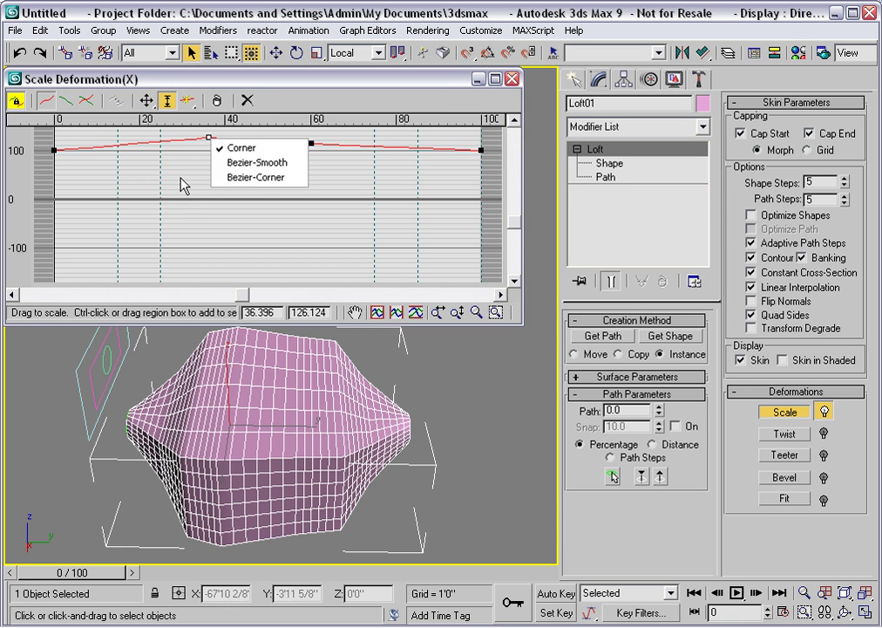
{"action": "left_click", "coordinate": [232, 163]}
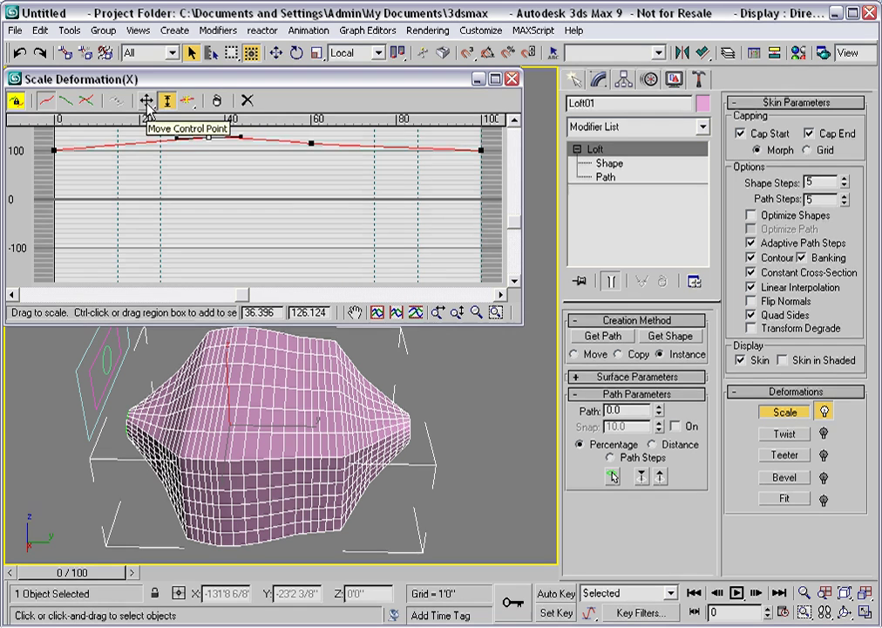
{"action": "left_click", "coordinate": [147, 100]}
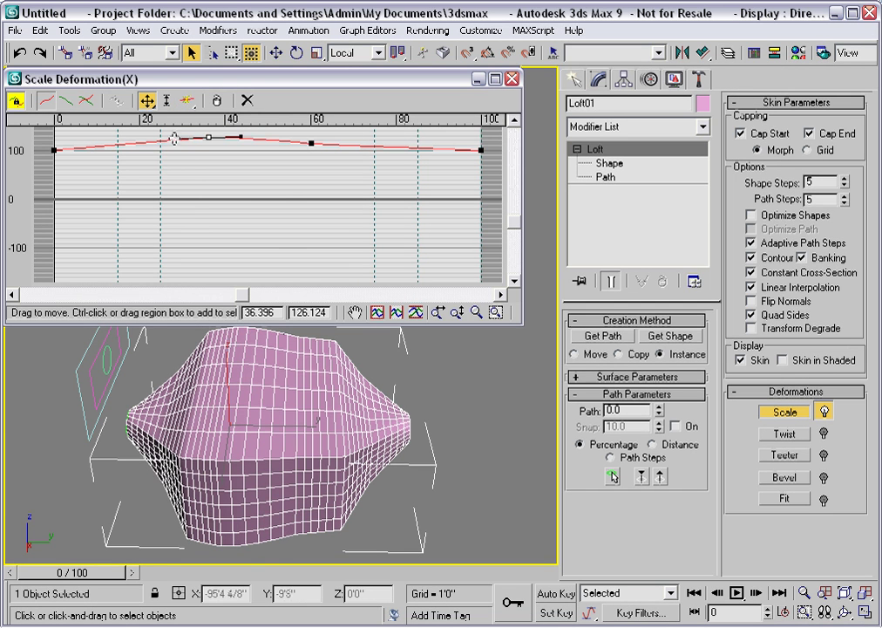
{"action": "left_click_drag", "start_coordinate": [175, 138], "coordinate": [186, 156]}
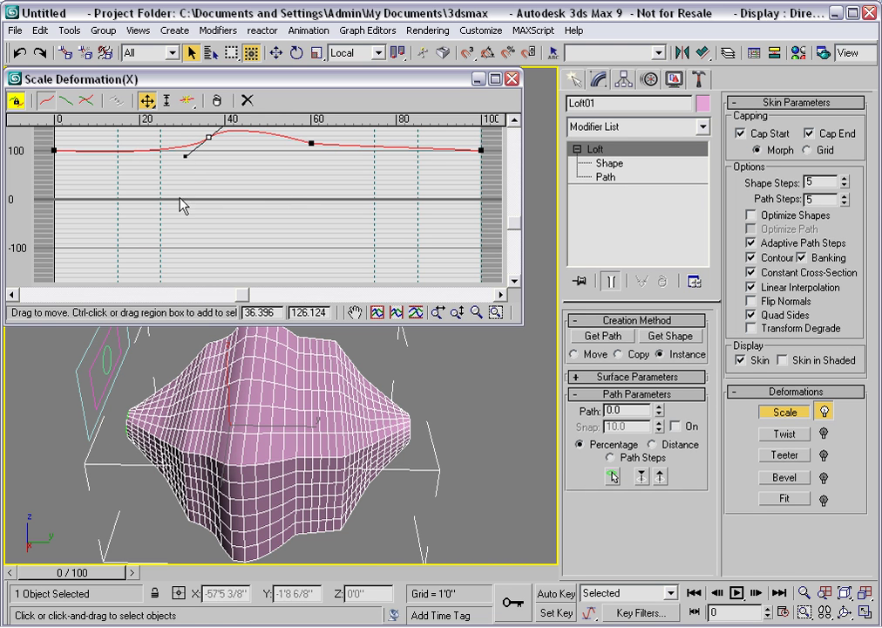
{"action": "left_click", "coordinate": [512, 78]}
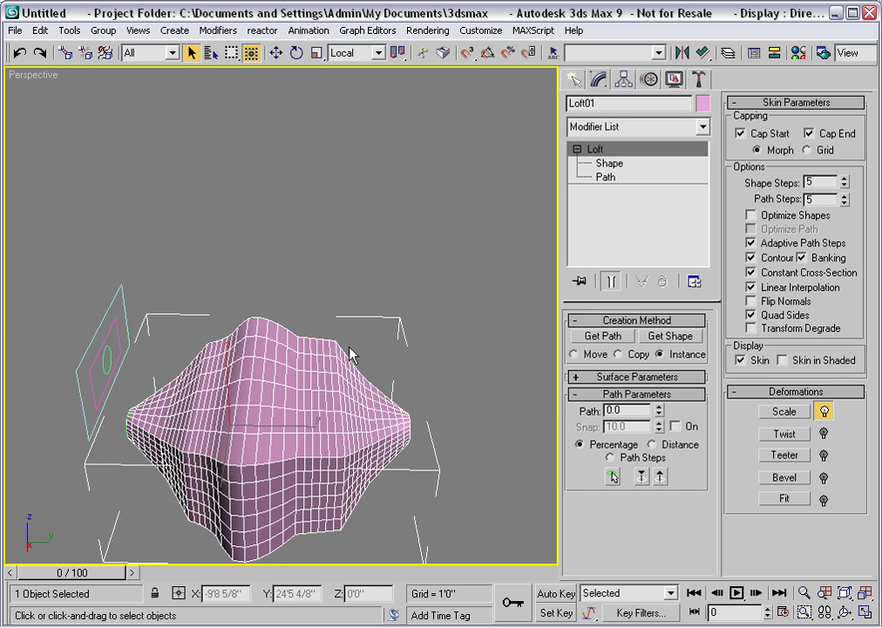
Add a Twist deformation to the loft and insert two curve control points at about 30.3 and 65.3.
{"action": "left_click", "coordinate": [786, 434]}
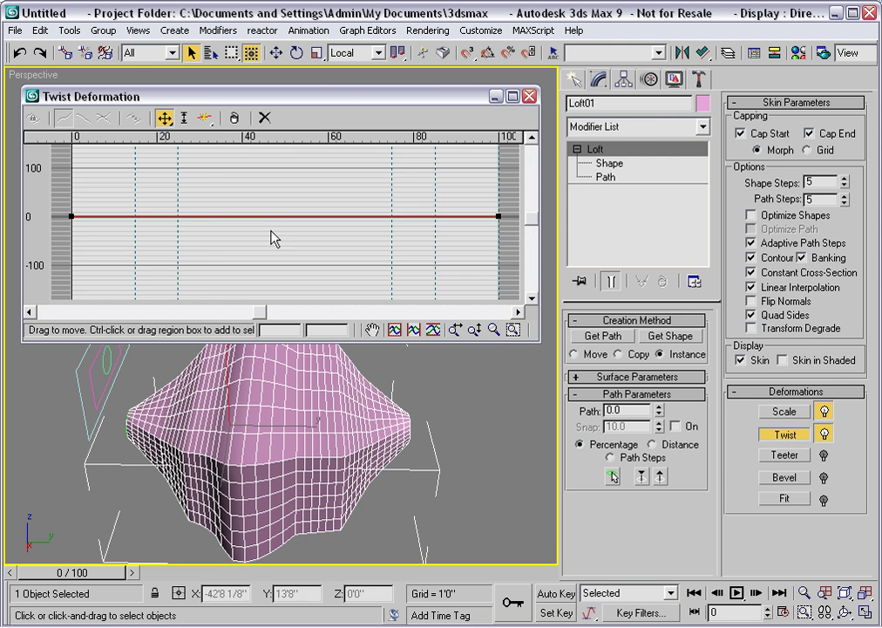
{"action": "left_click", "coordinate": [204, 117]}
{"action": "left_click", "coordinate": [201, 216]}
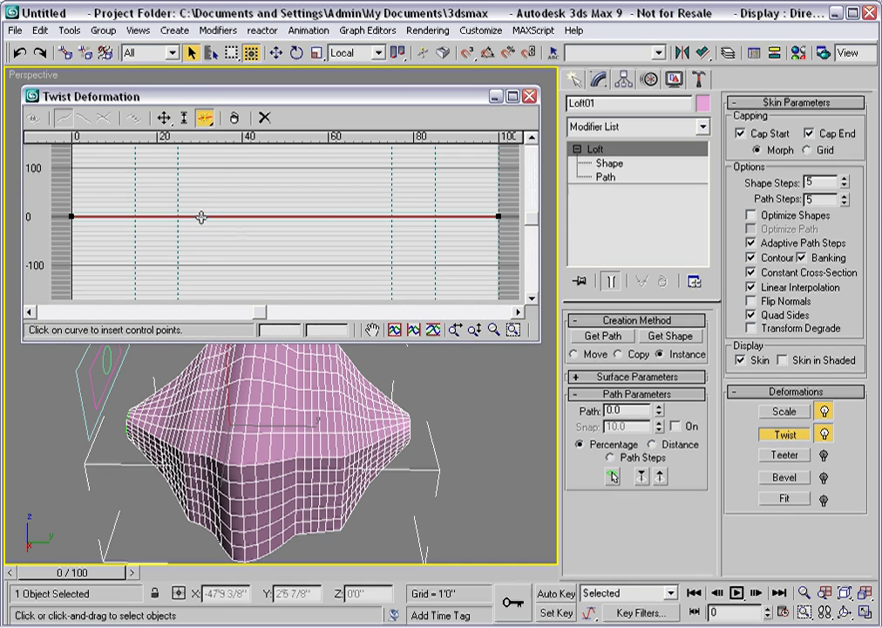
{"action": "left_click", "coordinate": [350, 216]}
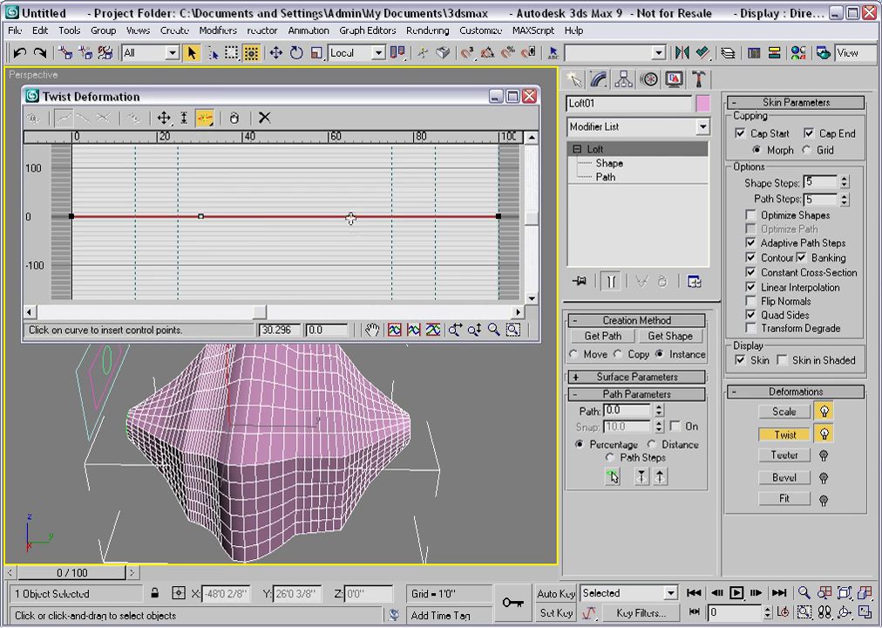
Raise the twist curve's control point near 65 to about 51.1, inspect the twisted loft, and close the deformation editor.
{"action": "left_click", "coordinate": [184, 117]}
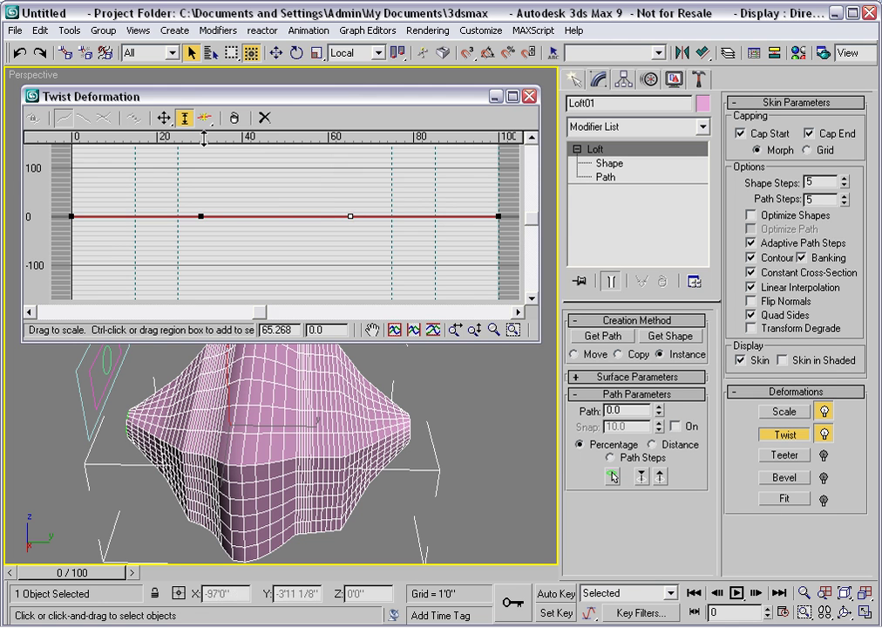
{"action": "left_click", "coordinate": [164, 117]}
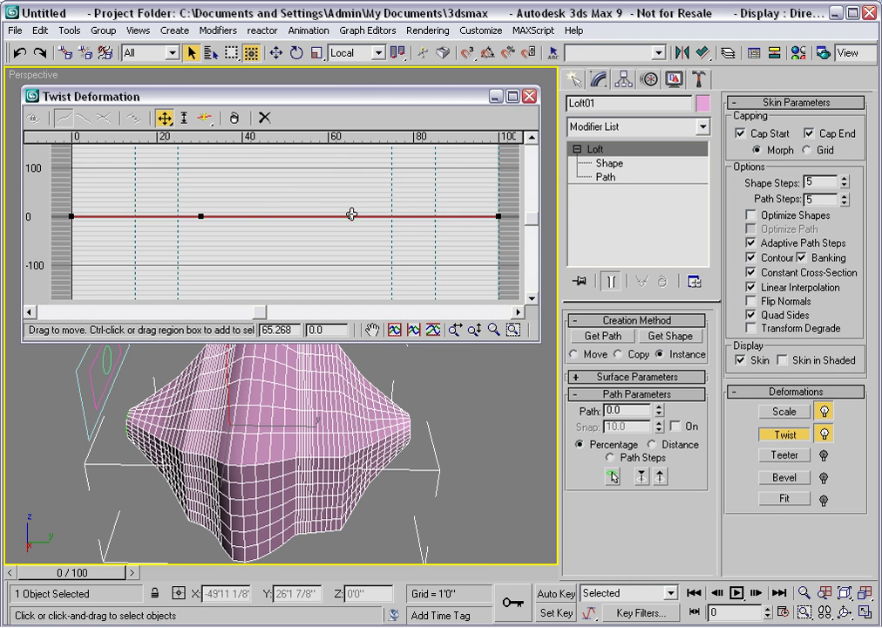
{"action": "left_click_drag", "start_coordinate": [350, 216], "coordinate": [349, 189]}
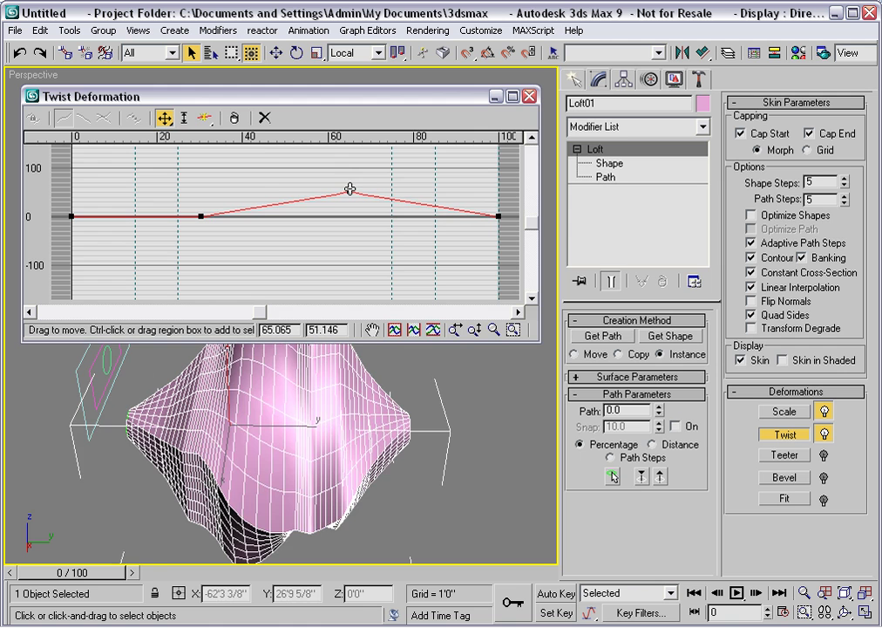
{"action": "left_click", "coordinate": [293, 396]}
{"action": "middle_click_drag", "start_coordinate": [293, 397], "coordinate": [234, 359], "text": "alt"}
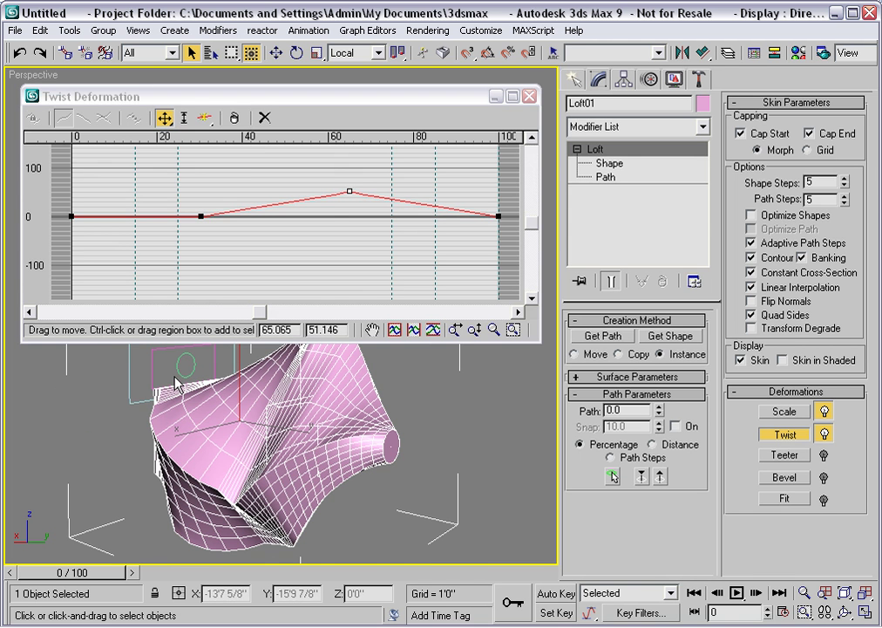
{"action": "left_click", "coordinate": [529, 95]}
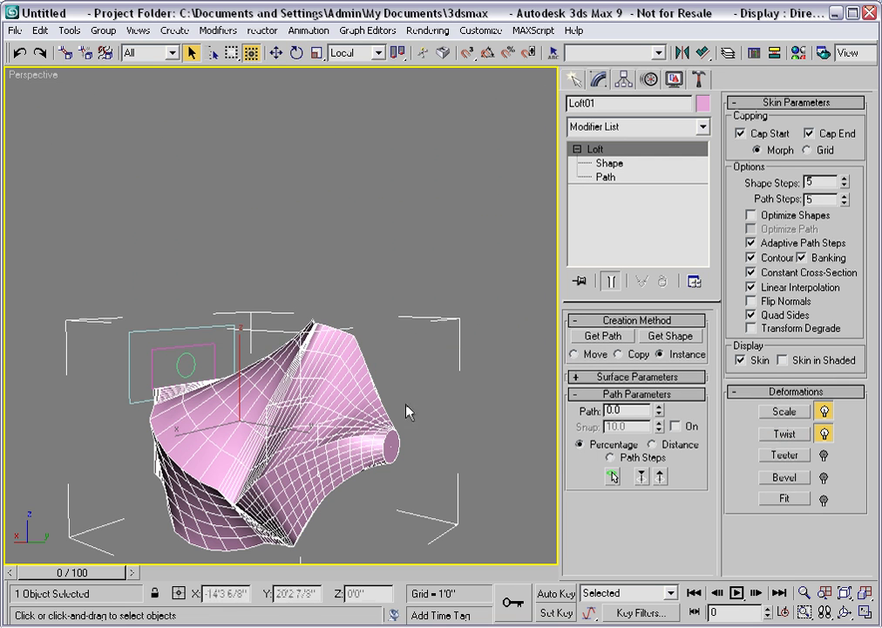
Disable the loft's Twist and Scale deformations.
{"action": "left_click", "coordinate": [823, 433]}
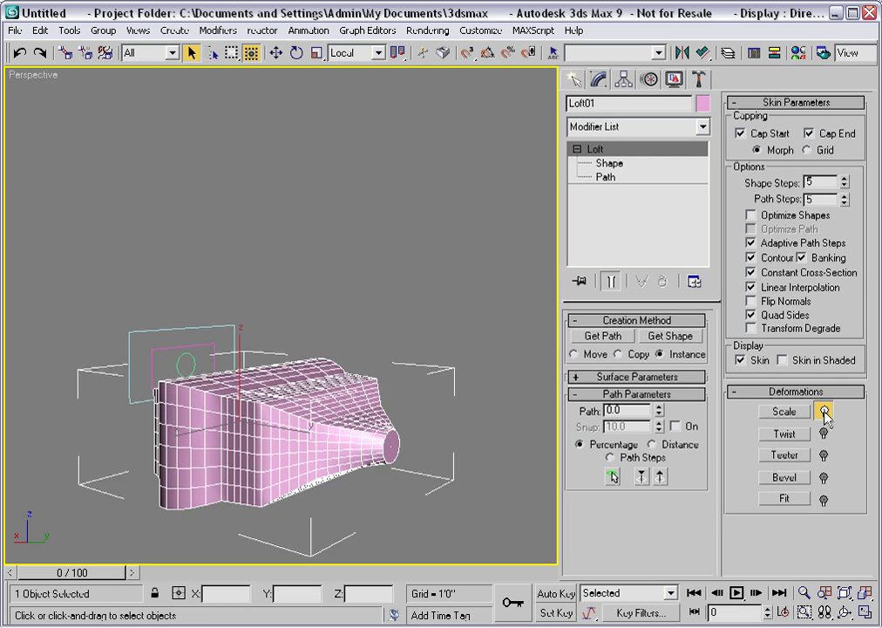
{"action": "left_click", "coordinate": [824, 411]}
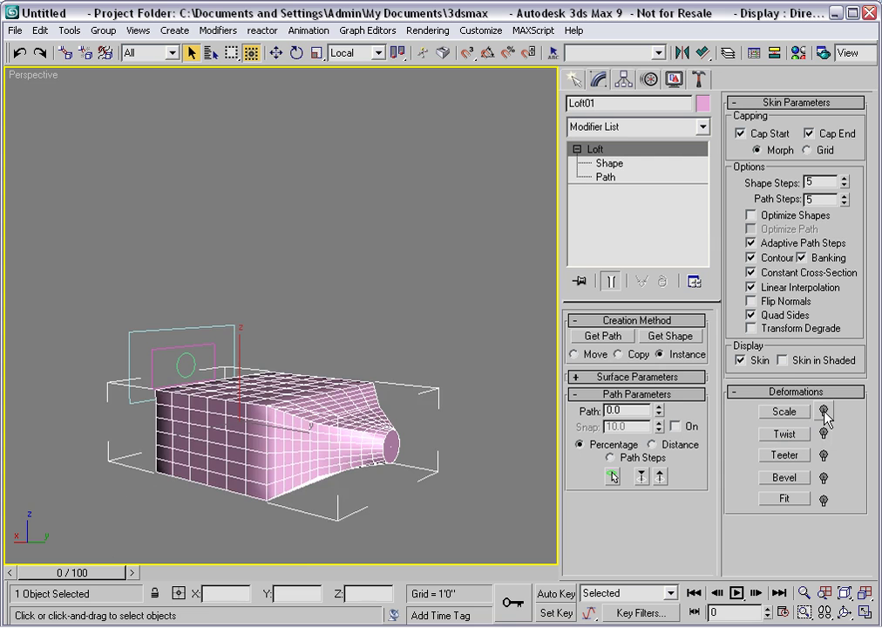